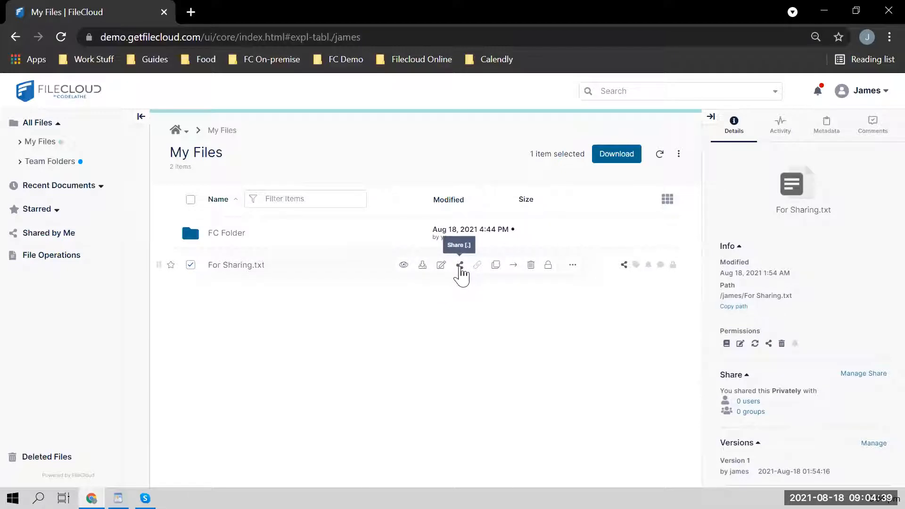
Step: Open the share settings of For Sharing.txt and allow access to anyone with the link
click(460, 265)
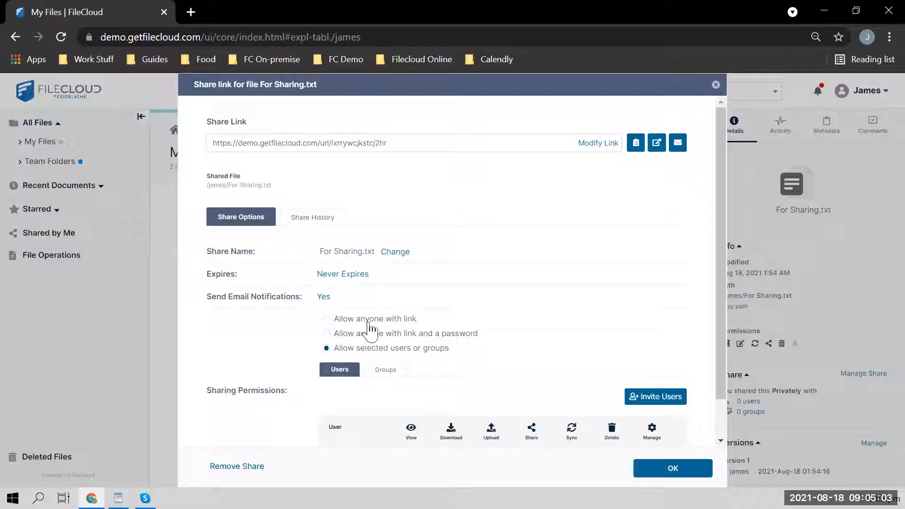
click(326, 320)
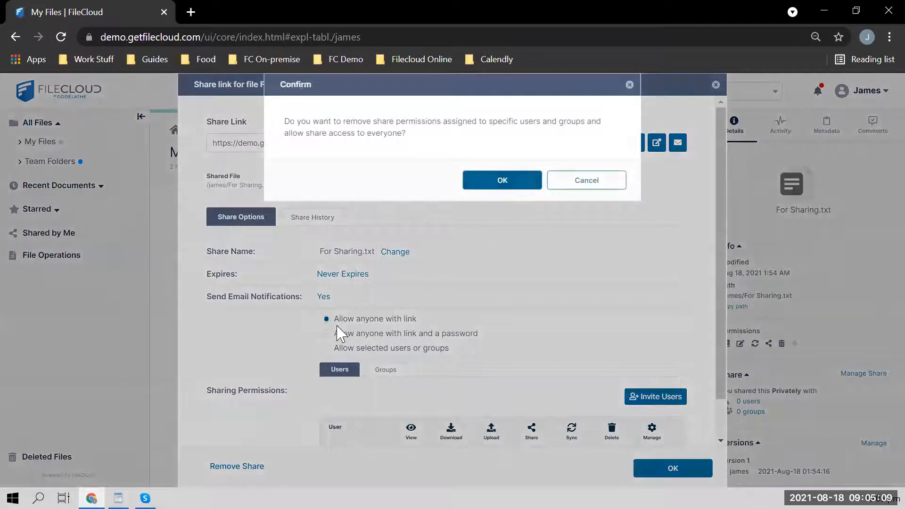
click(497, 186)
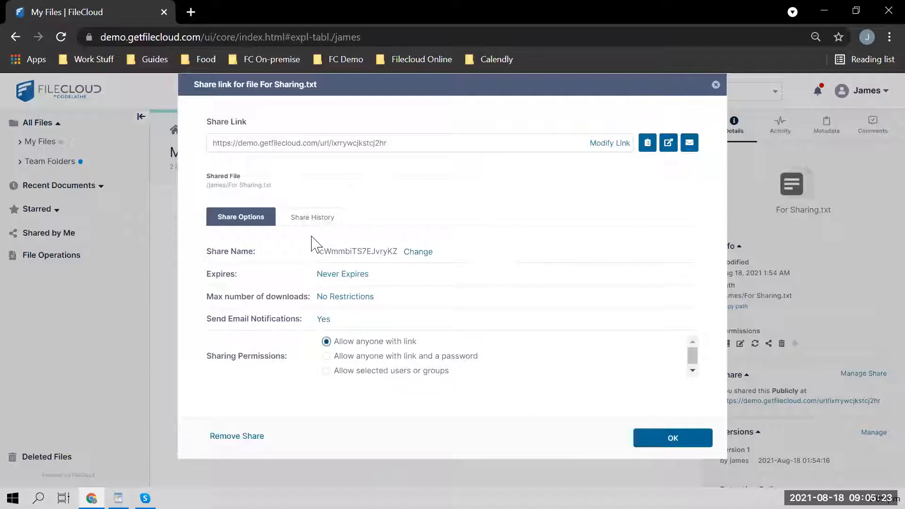
Step: Set the share of For Sharing.txt to expire on Aug 19, 2021 and save the date
click(326, 279)
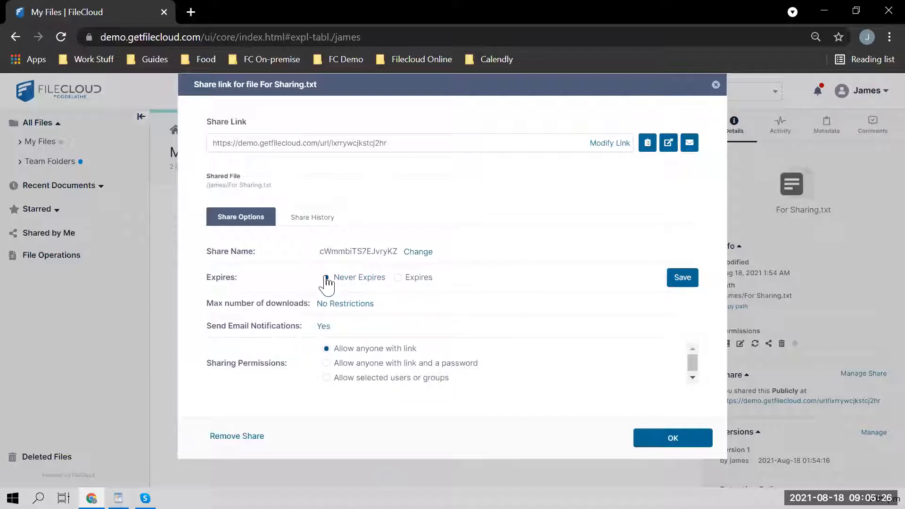
click(398, 278)
click(547, 280)
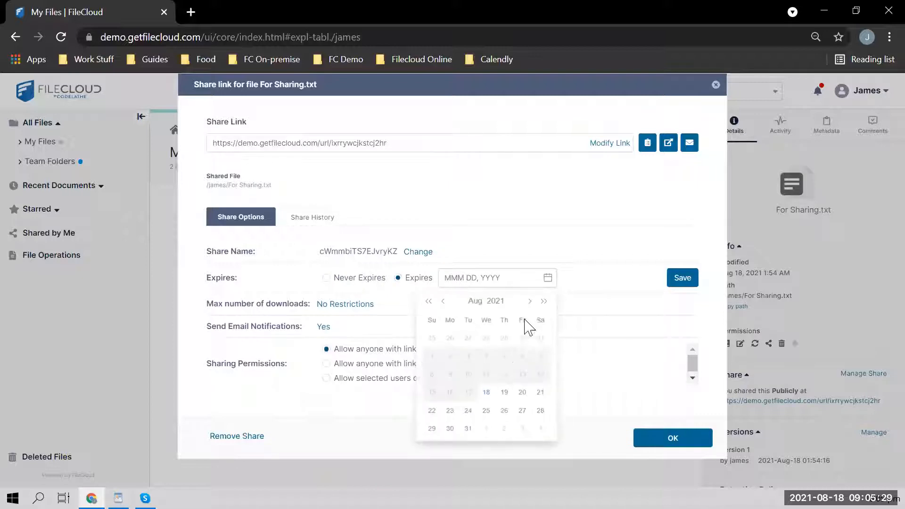
click(504, 394)
click(682, 279)
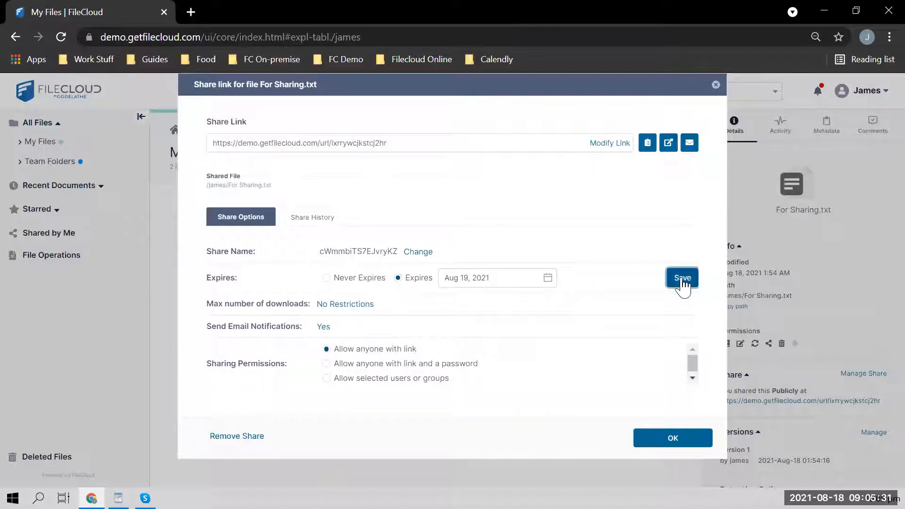
Step: Restrict the maximum number of downloads for the share to 5 and save the limit
click(339, 302)
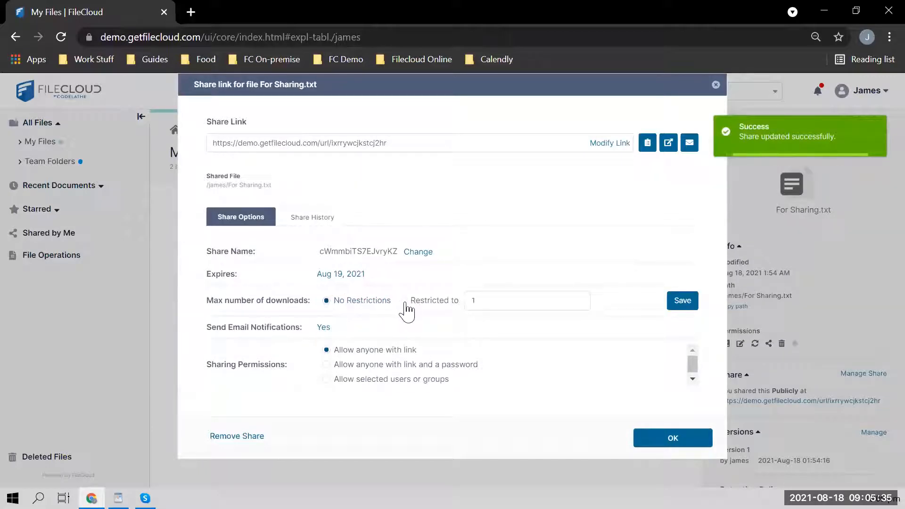
click(424, 304)
double_click(470, 301)
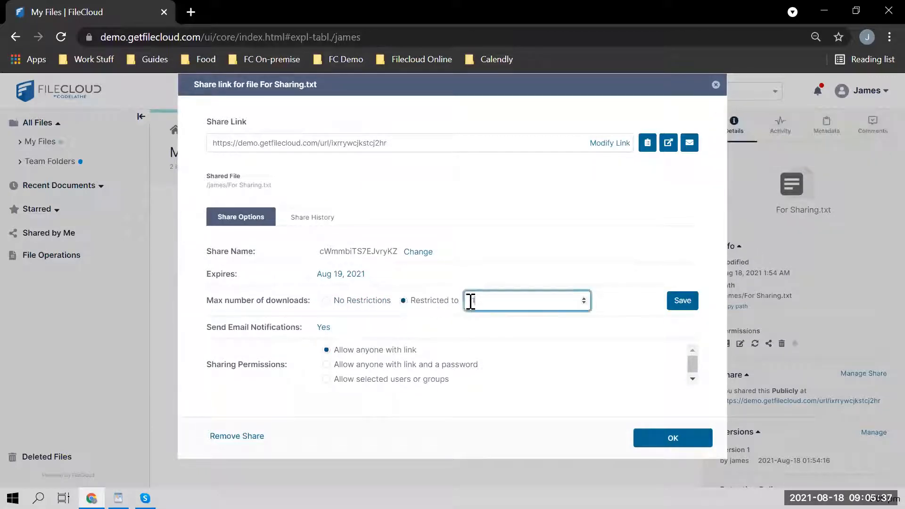
text(5)
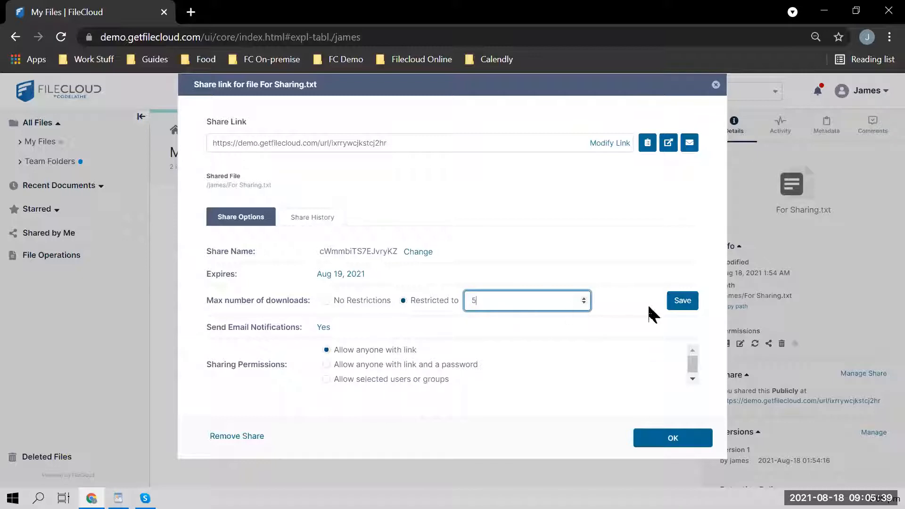
click(682, 301)
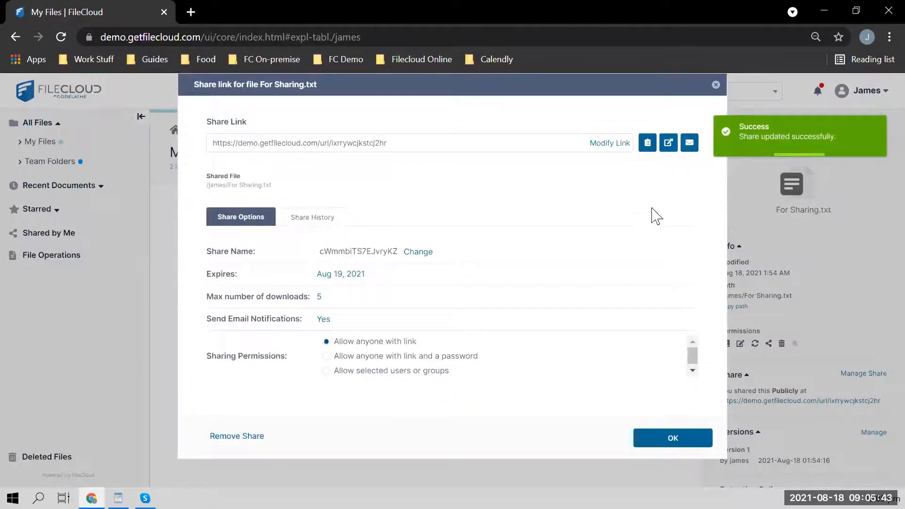
Step: View the form for emailing the share link, close it, and switch the share to link-and-password access with the password revealed
click(690, 143)
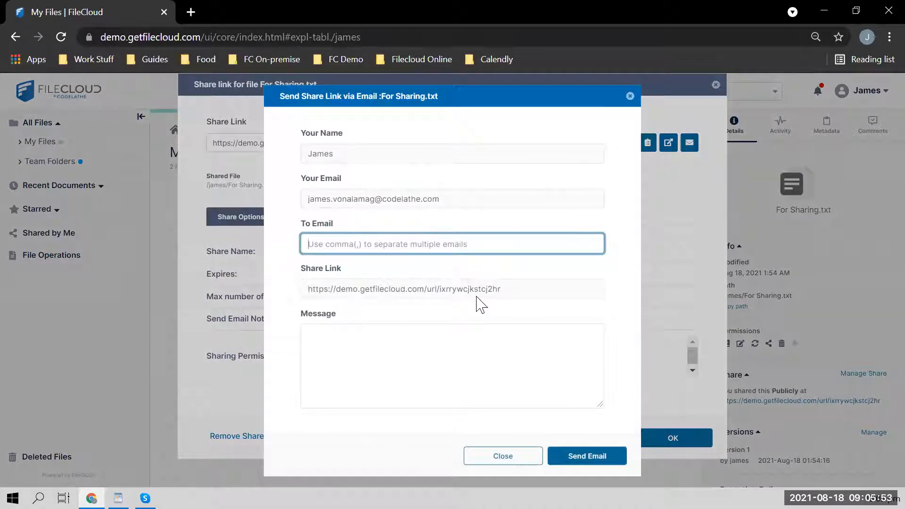
click(503, 457)
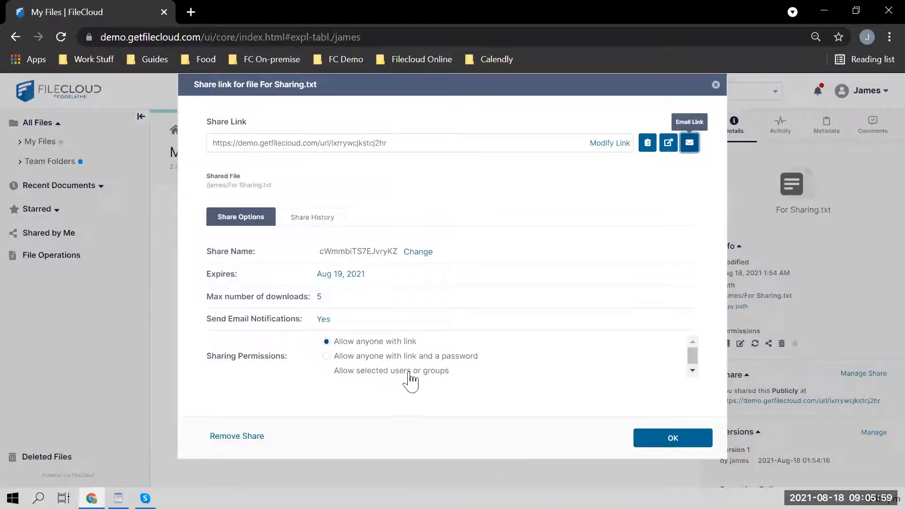
click(327, 357)
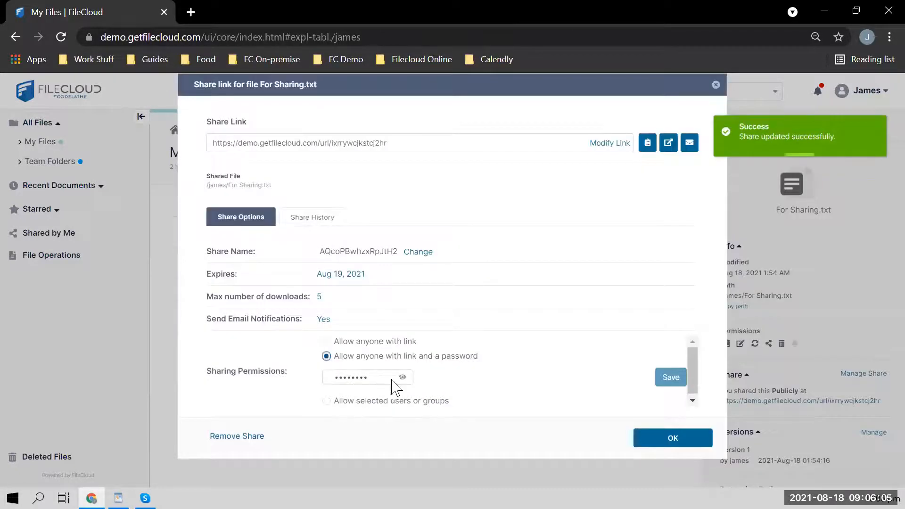
click(405, 384)
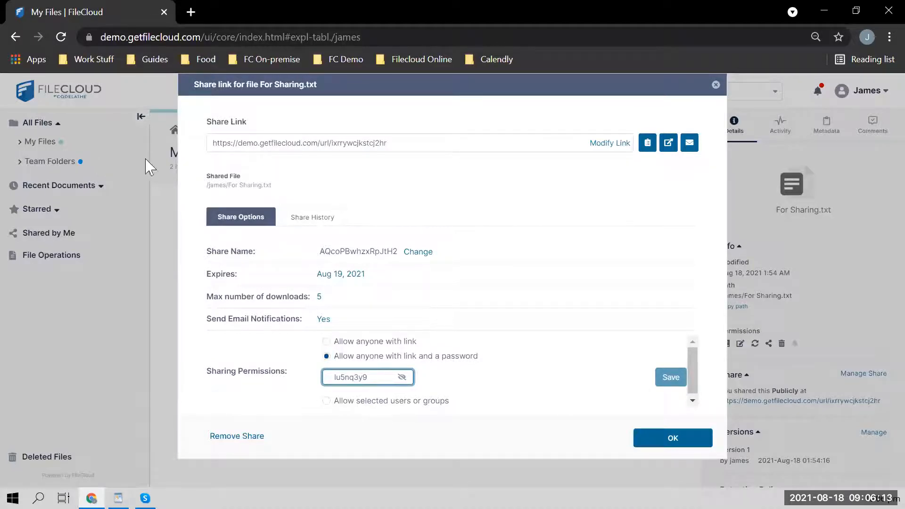
Step: Limit the share to selected users or groups and add the first account matching the searched first name to the invitation
click(326, 402)
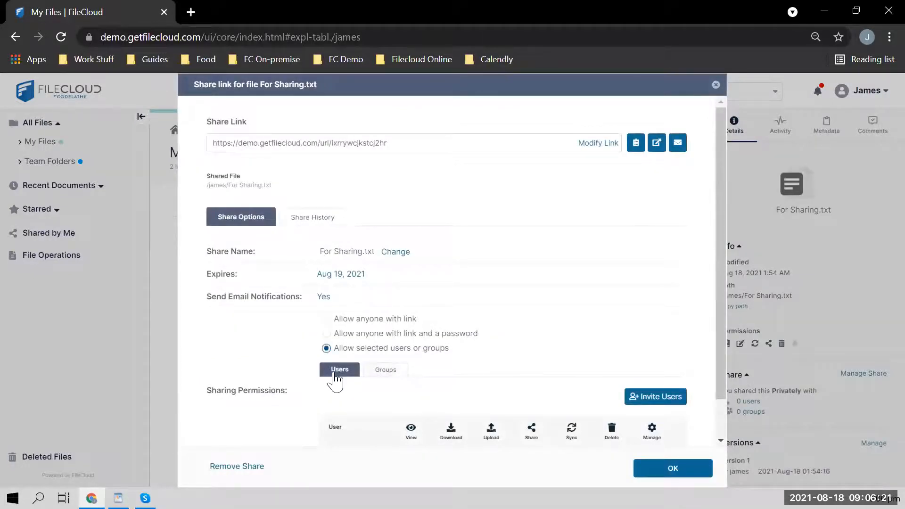
click(666, 405)
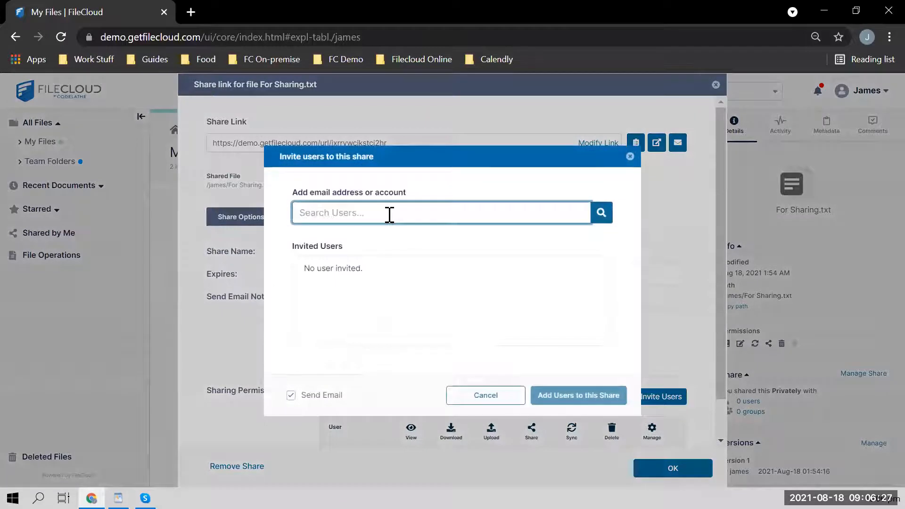
text(john)
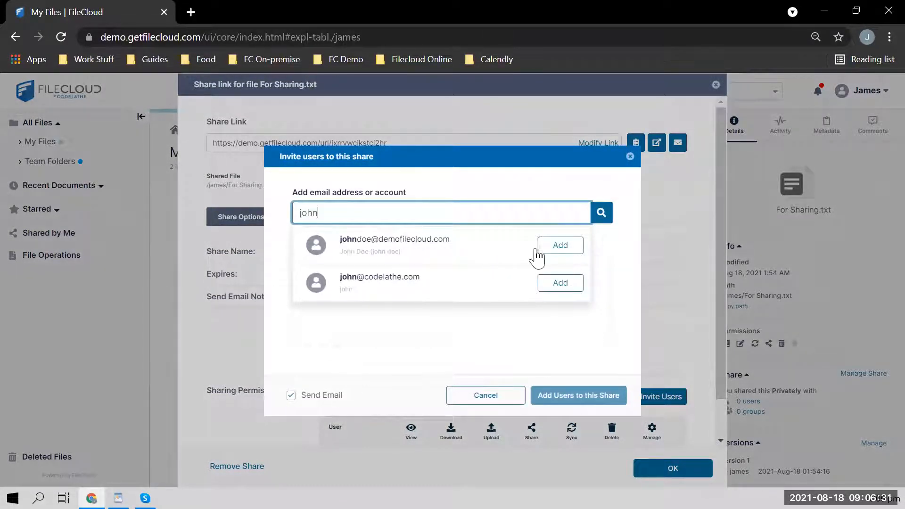
click(560, 249)
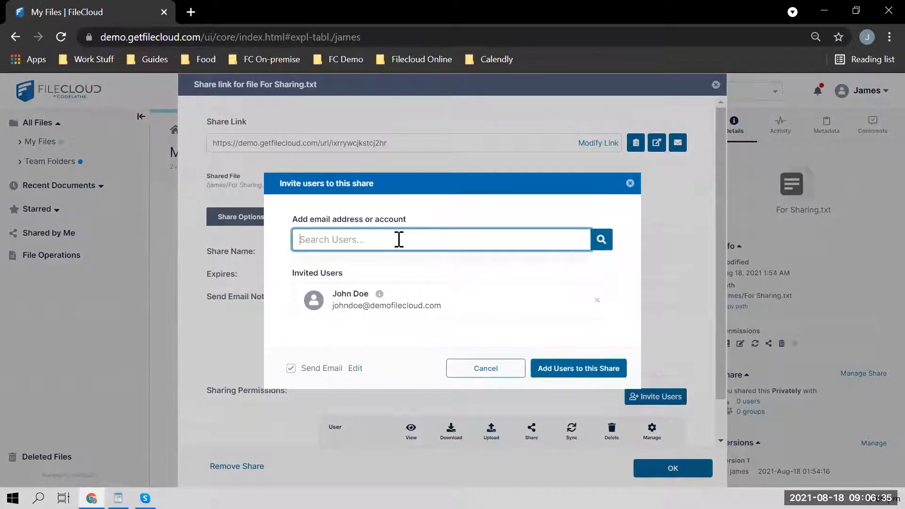
Step: Review the invitation email in its advanced layout, accept it as is, and add the invited user to the share
click(355, 370)
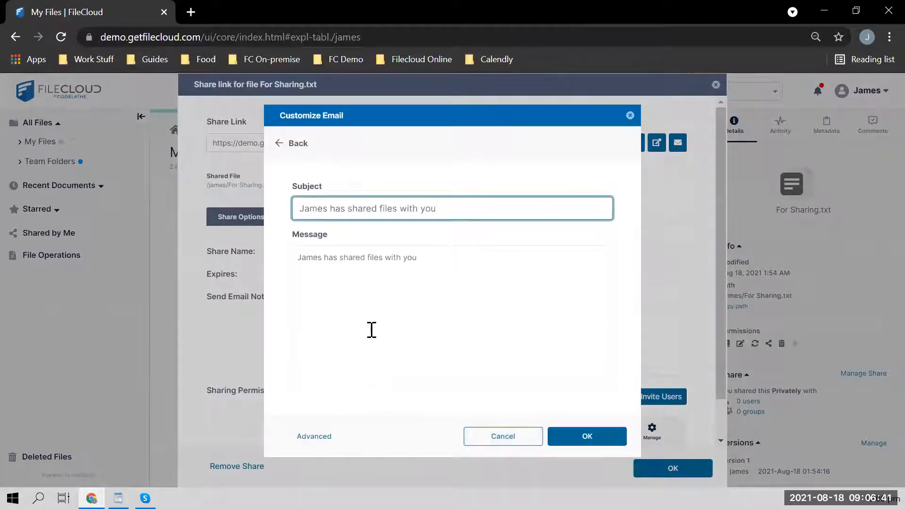
click(313, 438)
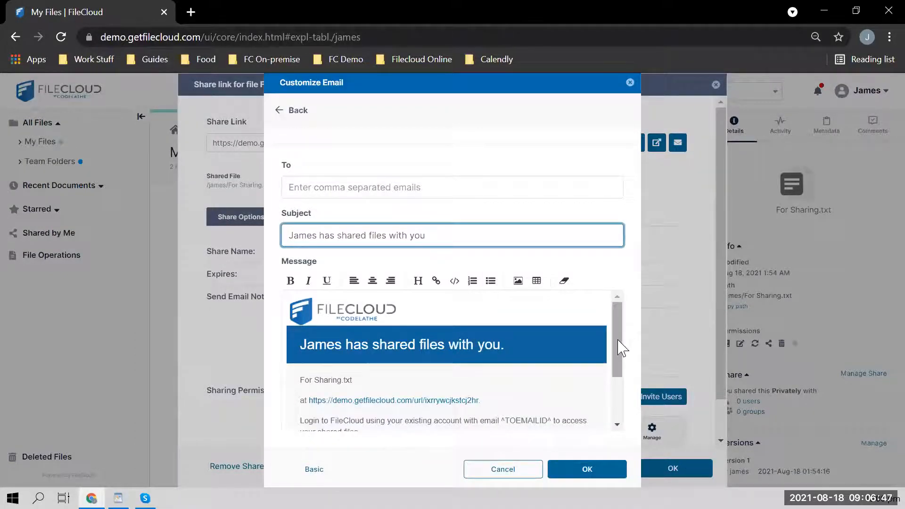
drag(618, 348, 626, 398)
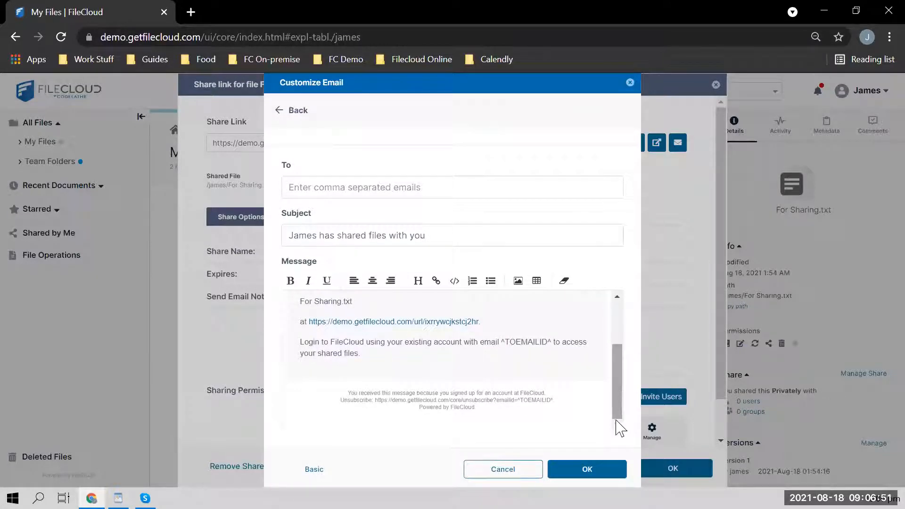
click(603, 468)
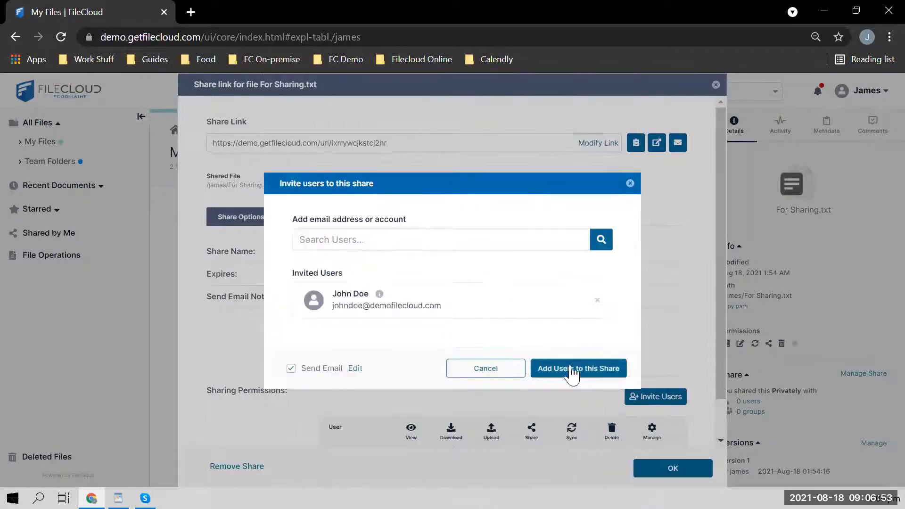
click(572, 373)
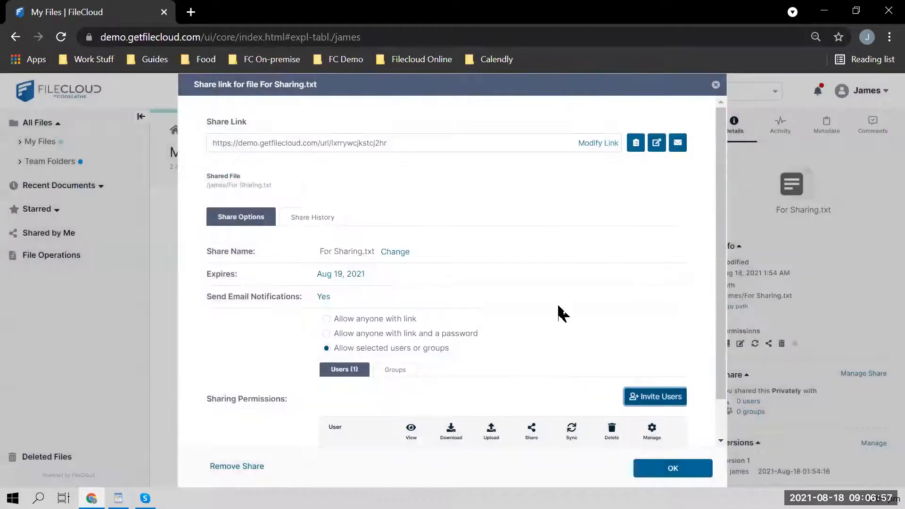
Step: Grant the invited user upload permission on For Sharing.txt and close the share settings
scroll(557, 305, down, 1)
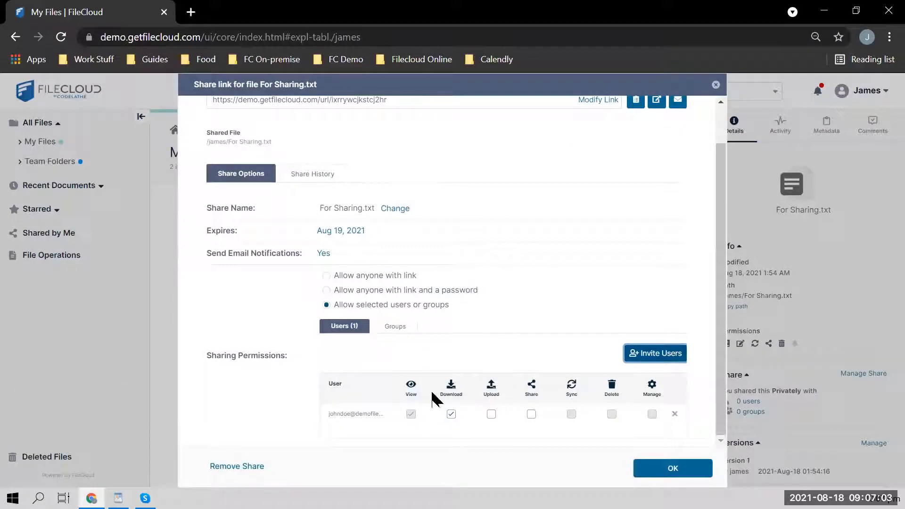
double_click(416, 395)
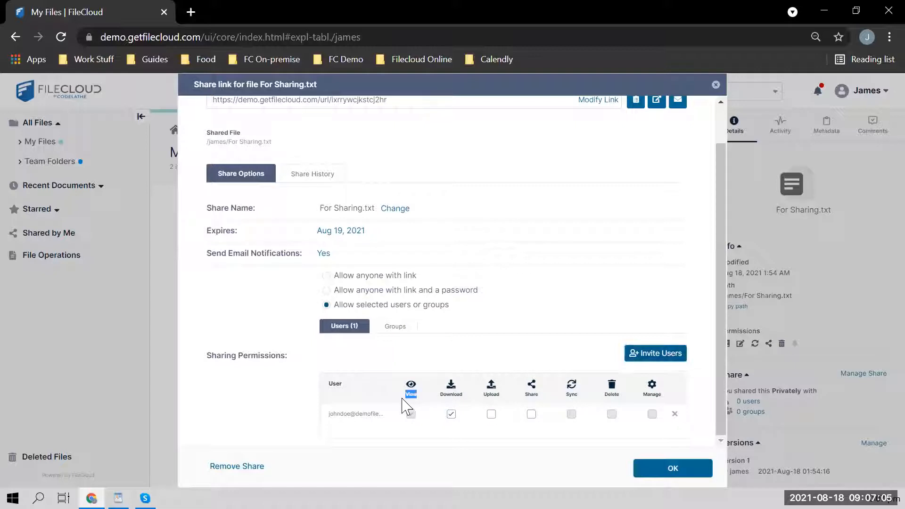
click(446, 403)
double_click(458, 396)
click(492, 400)
drag(483, 392, 497, 394)
click(492, 417)
click(666, 472)
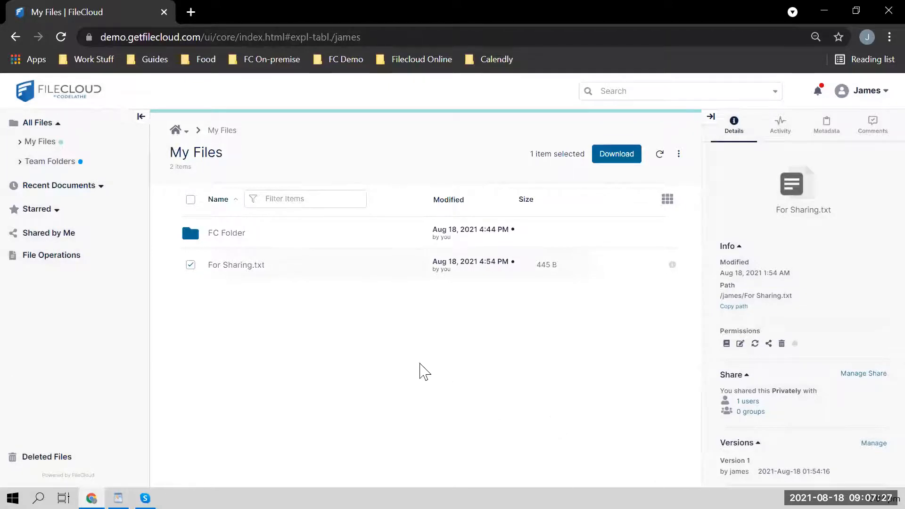
Step: Deselect For Sharing.txt, select FC Folder instead, and create a share for the folder
mouse_move(372, 269)
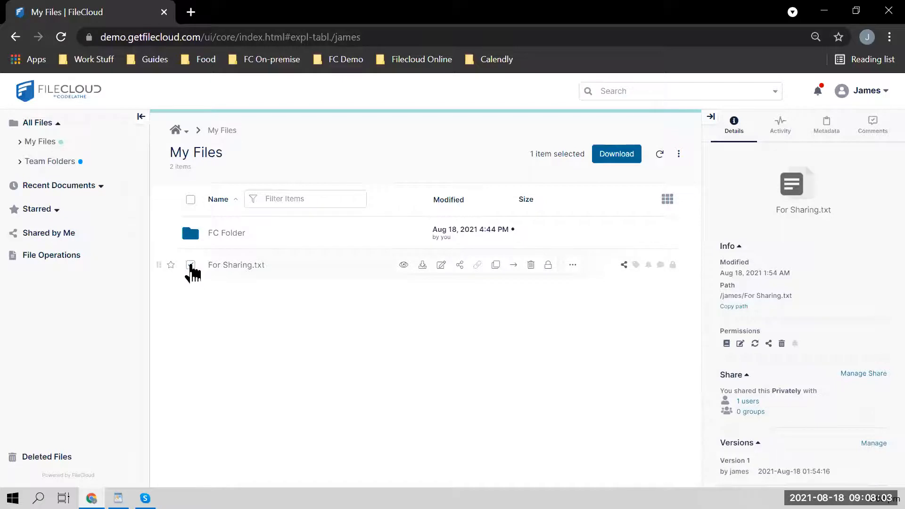
click(191, 266)
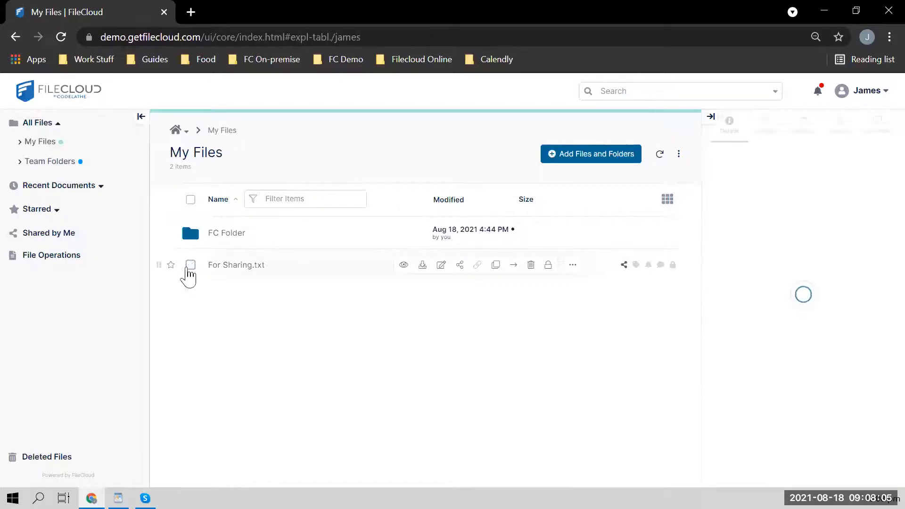
click(191, 233)
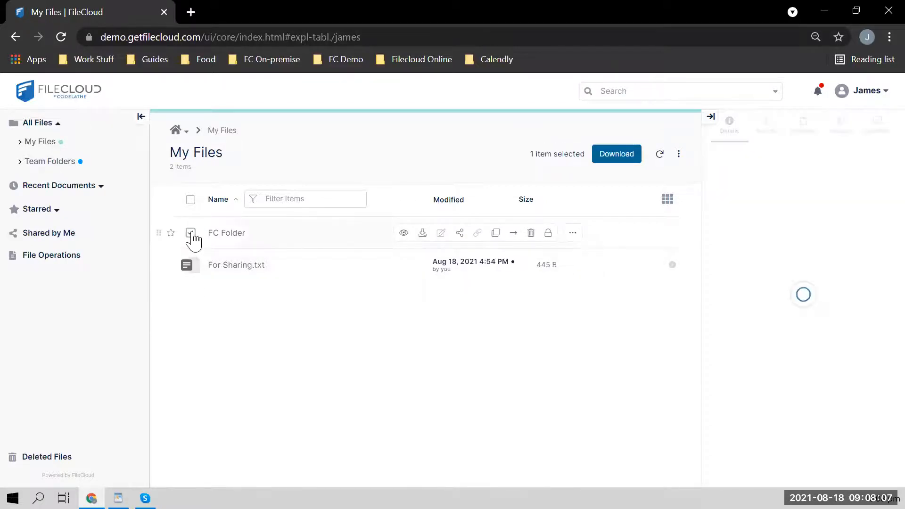
right_click(217, 243)
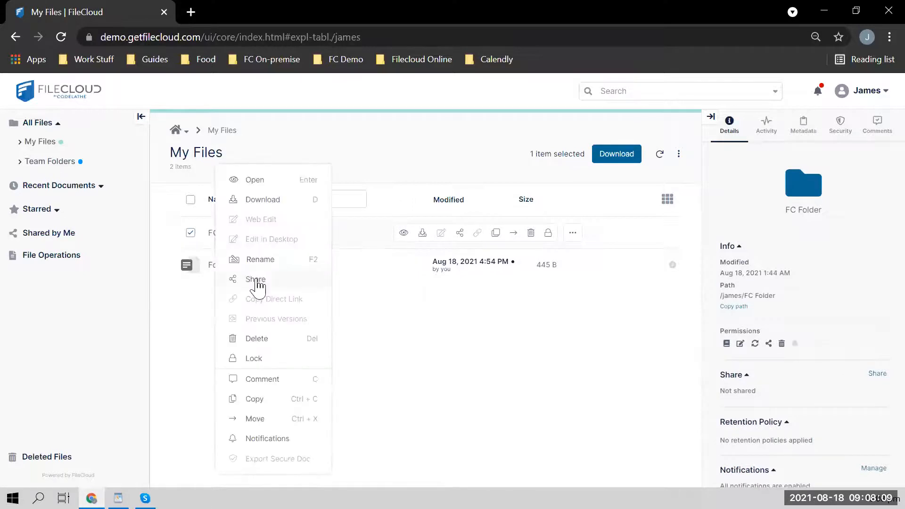
click(259, 285)
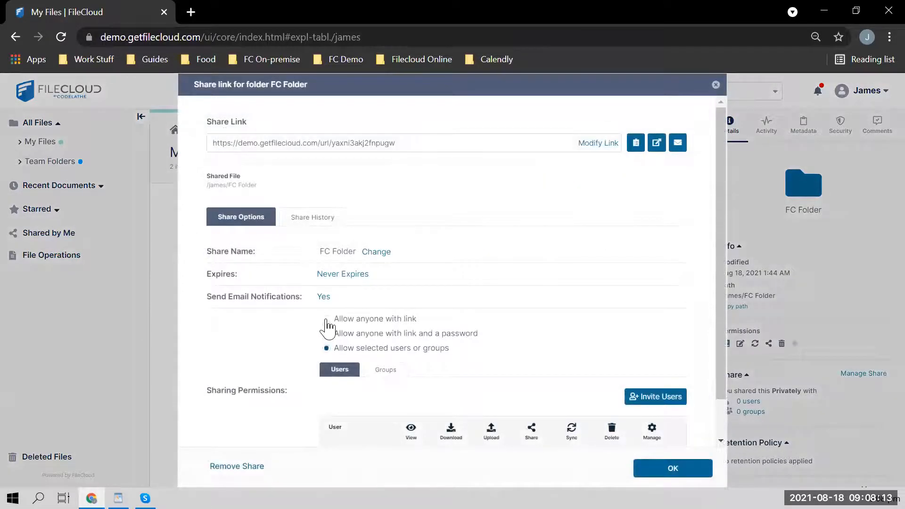
Step: Allow anyone with the link to access the FC Folder share and set its permission to View + Upload
click(326, 319)
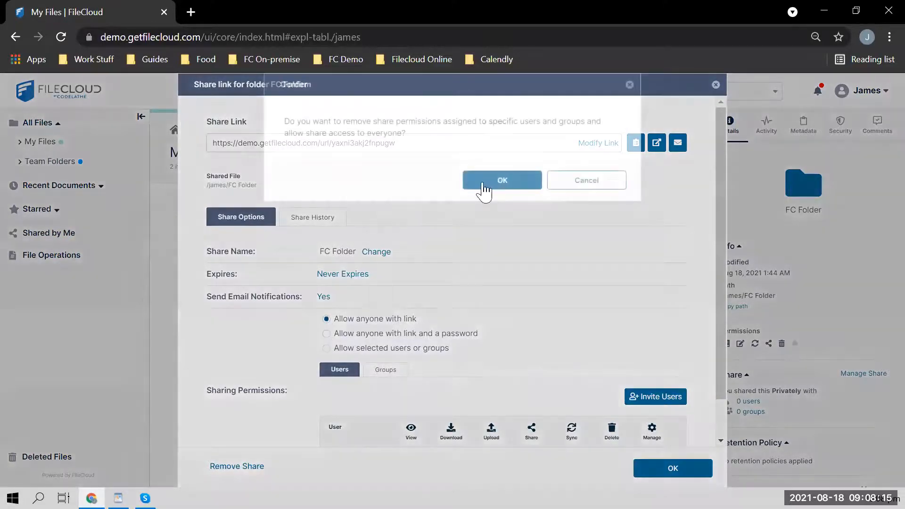
click(495, 184)
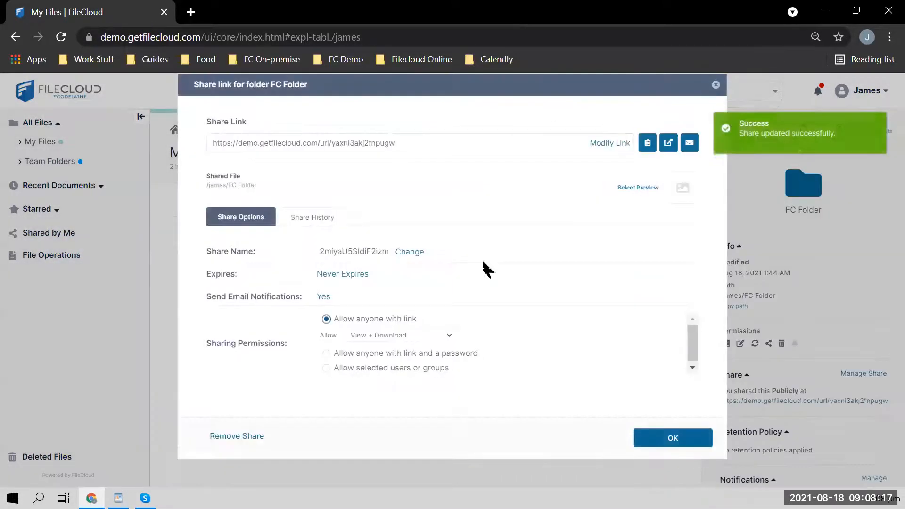
click(419, 337)
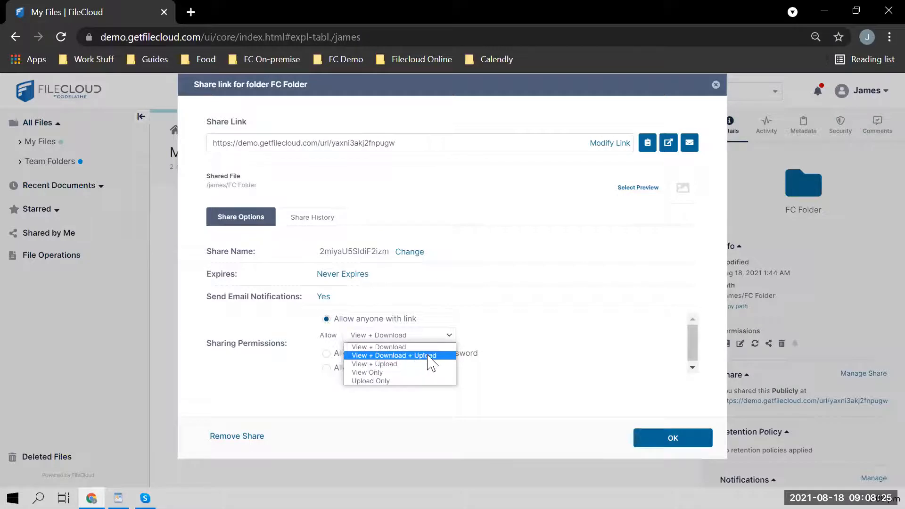
click(375, 364)
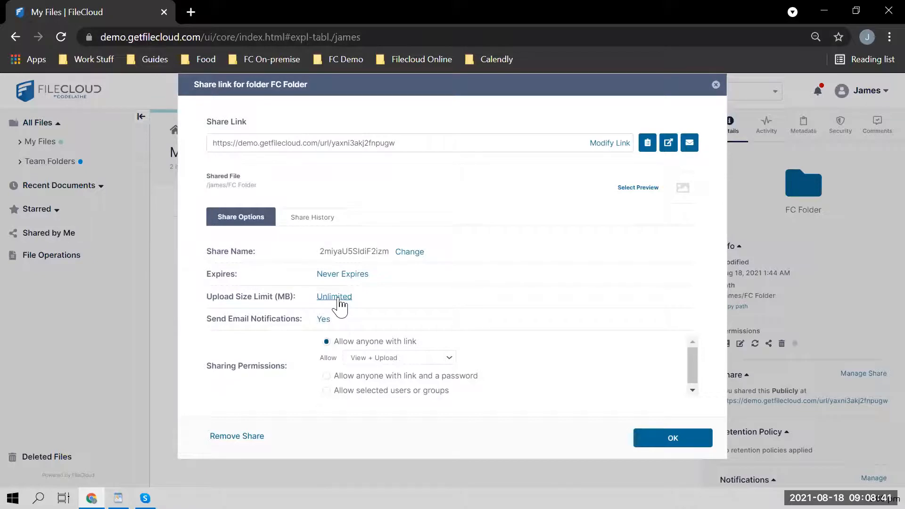
Step: Limit the upload size of the FC Folder share to 59 MB and save the limit
click(339, 300)
click(381, 301)
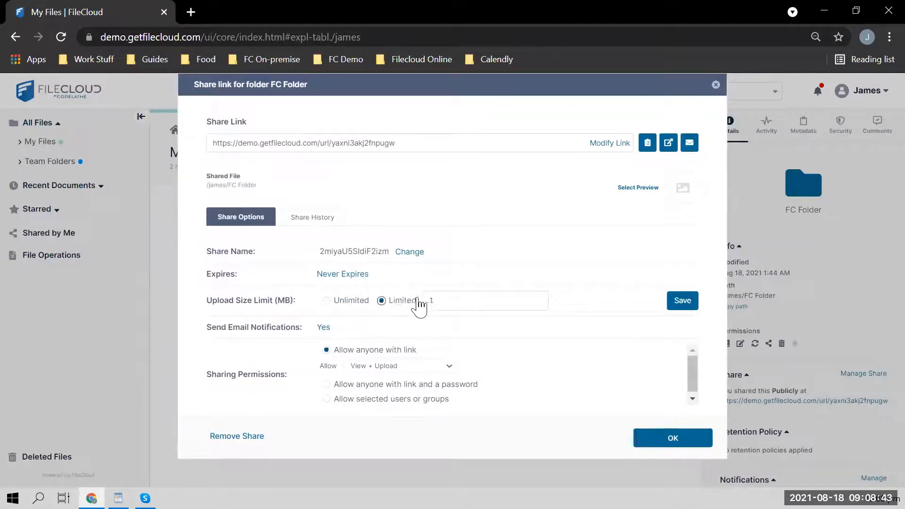
drag(438, 297, 428, 299)
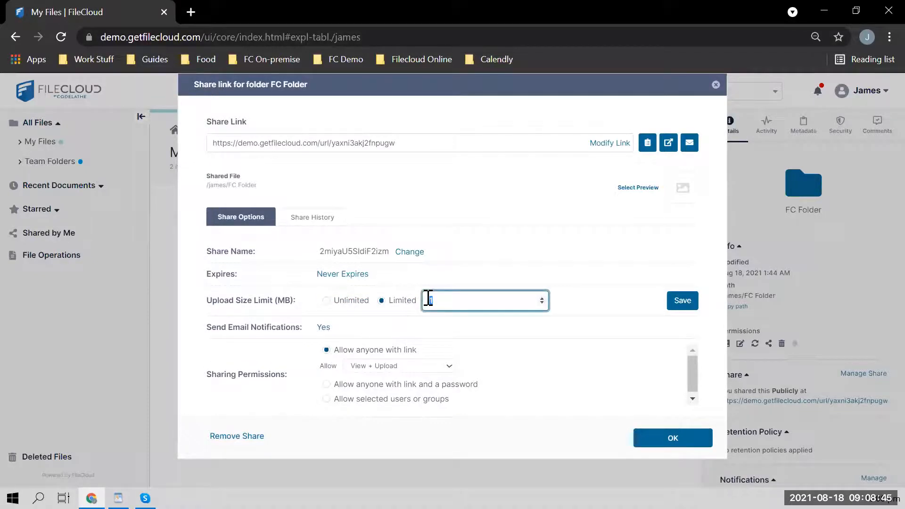
text(59)
click(684, 302)
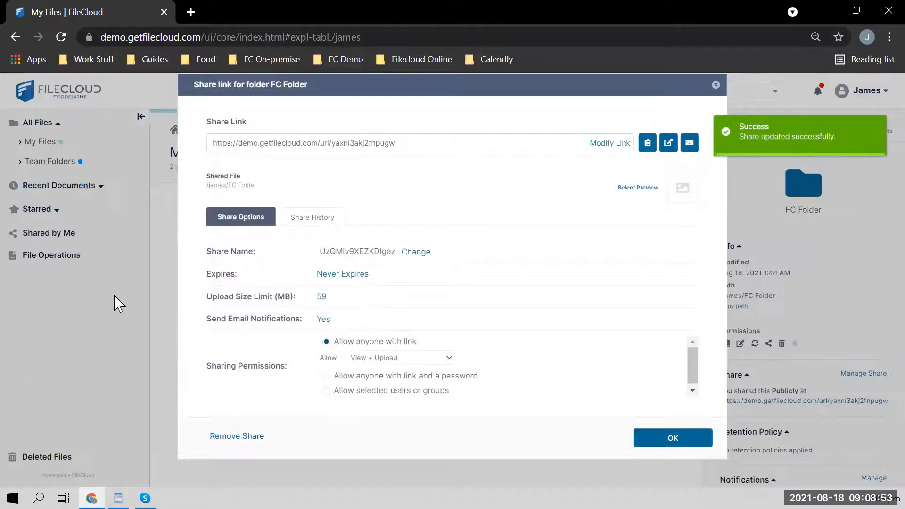
Step: Restrict the FC Folder share to selected users or groups and invite the first matching user account, with email sending left on
click(328, 391)
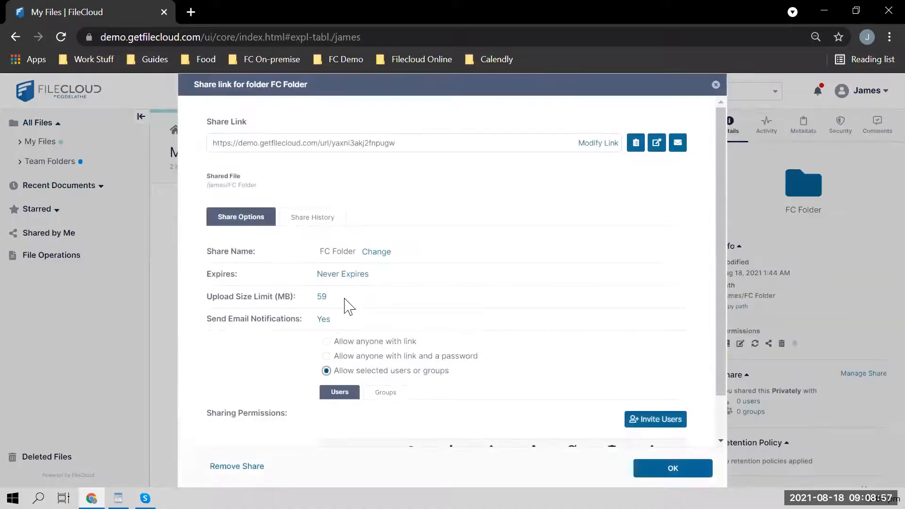
scroll(505, 347, down, 1)
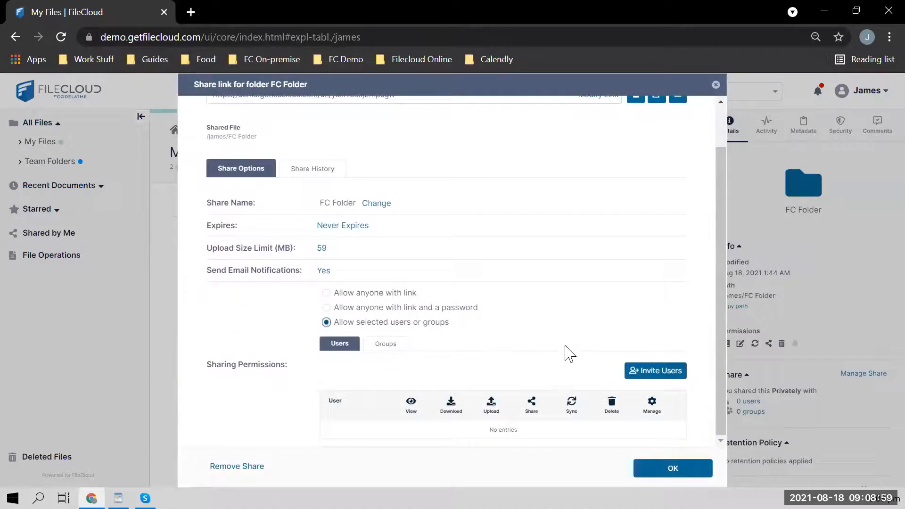
click(654, 370)
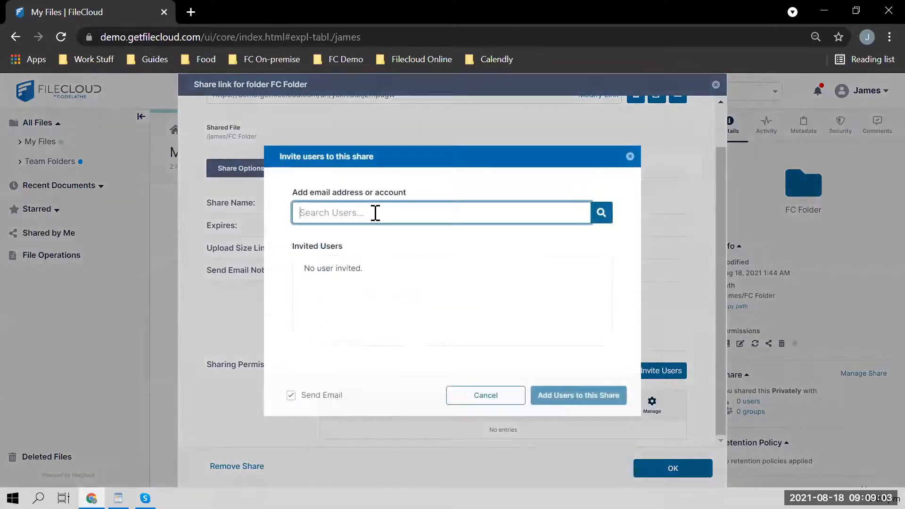
text(john)
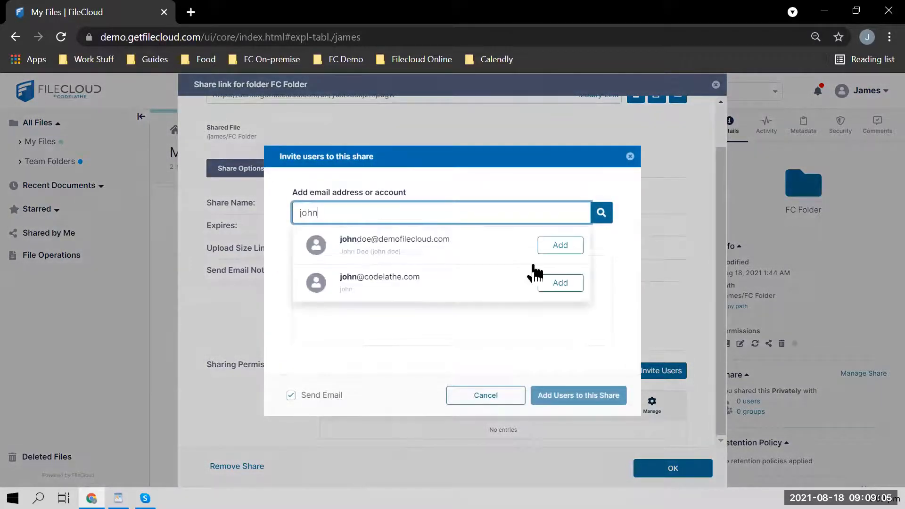
click(566, 248)
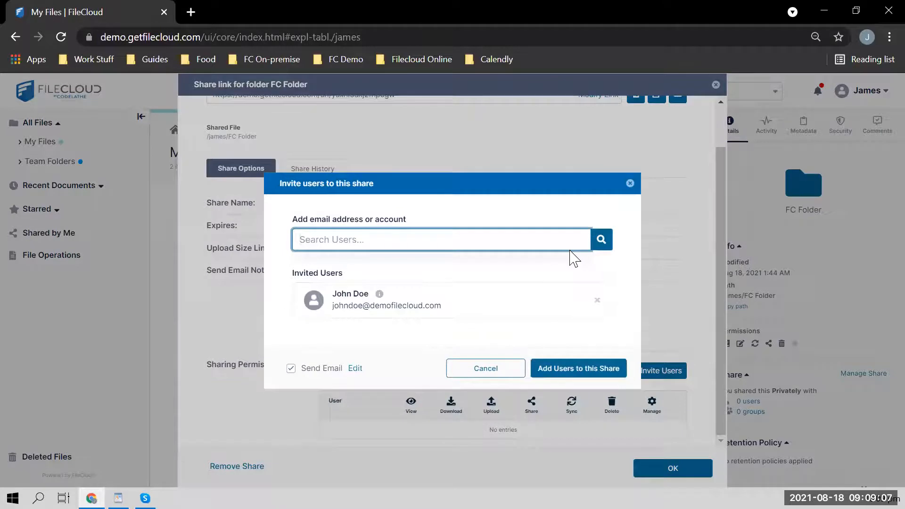
click(566, 373)
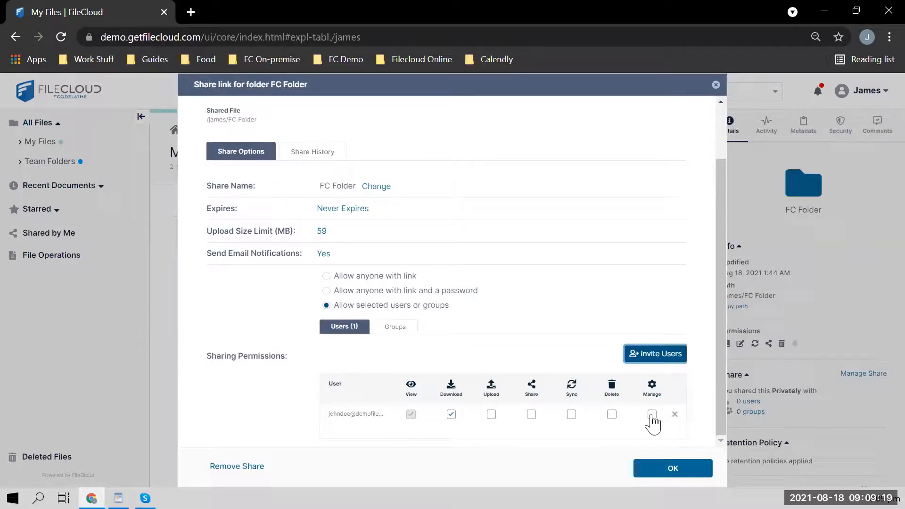
Step: Grant the invited user upload, share, sync and delete permissions on FC Folder, then close the share settings and deselect the folder
click(611, 414)
click(491, 414)
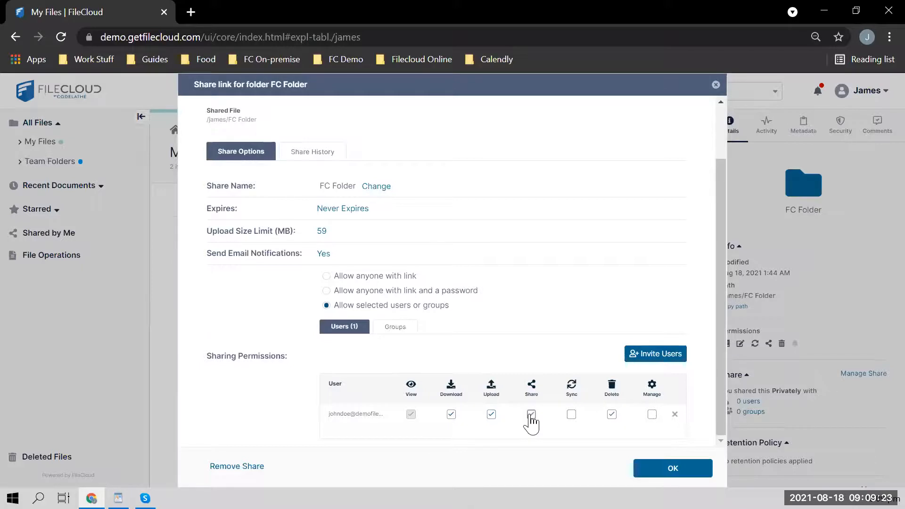
click(572, 416)
click(674, 477)
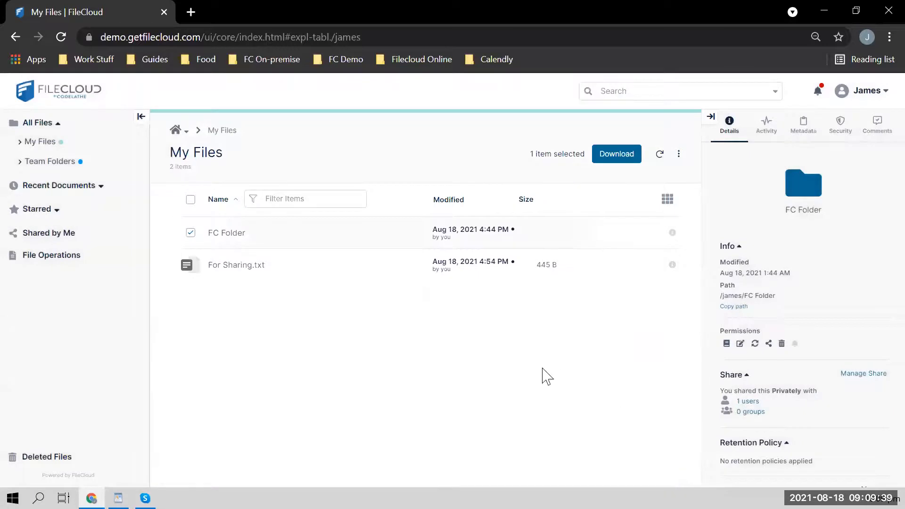
click(190, 233)
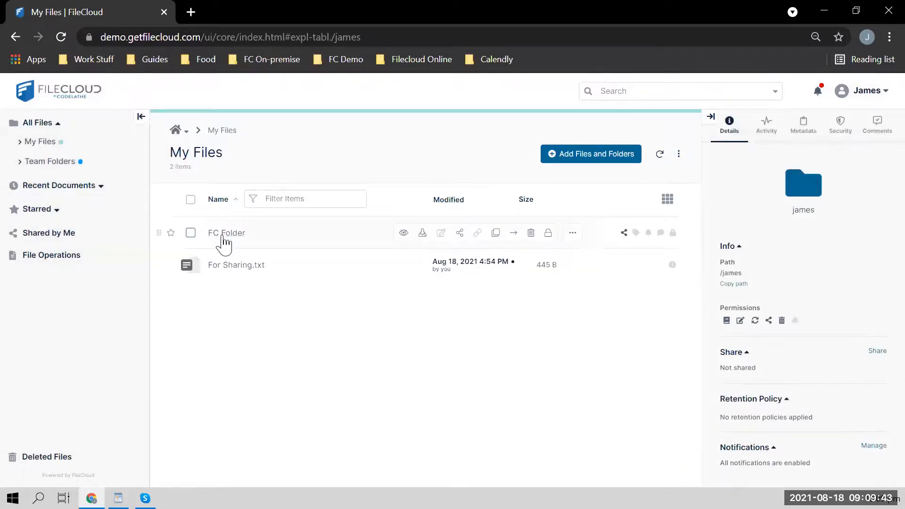